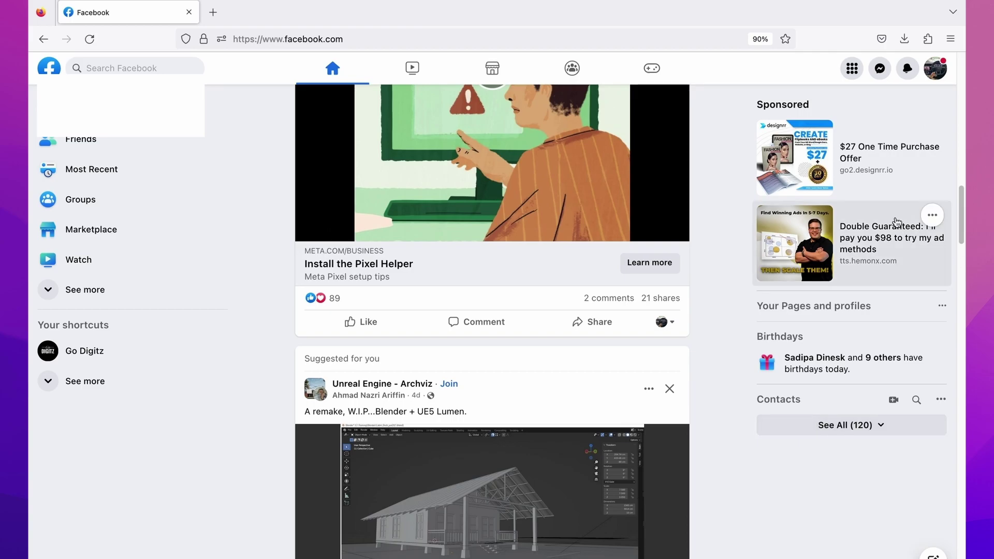
# Open Settings from the account avatar's Settings & privacy menu
pyautogui.click(935, 70)
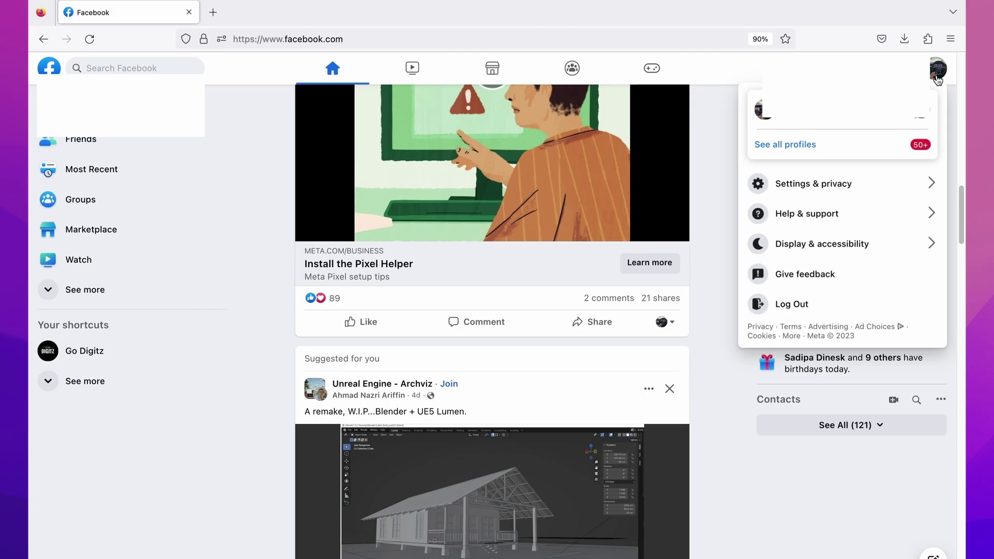
pyautogui.click(839, 190)
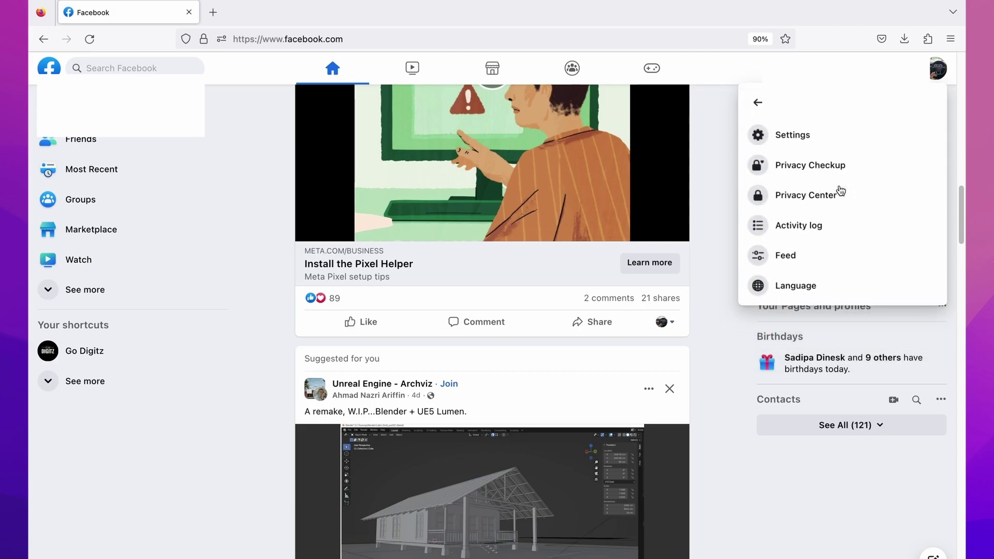
pyautogui.click(858, 134)
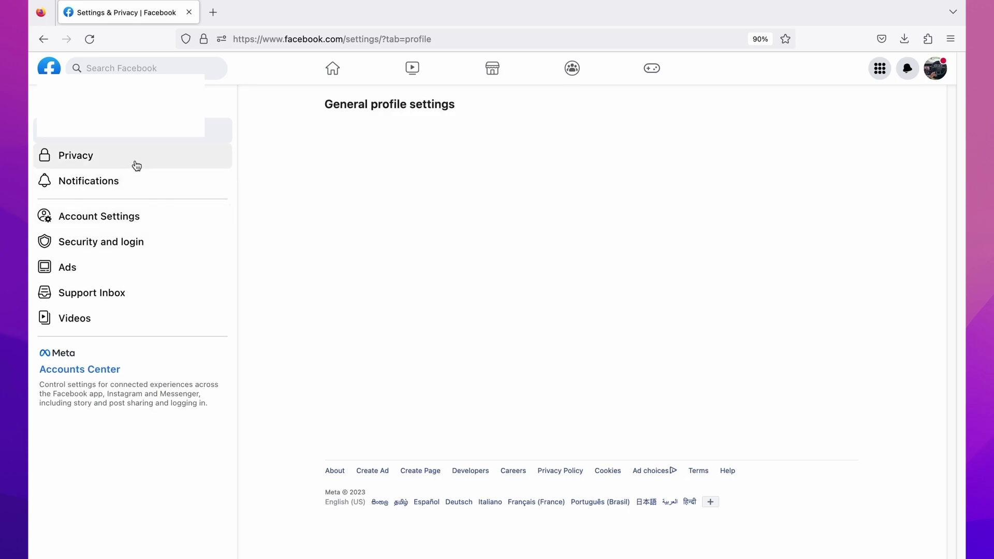
# Go to Privacy > Your Facebook information in the settings sidebar
pyautogui.click(134, 165)
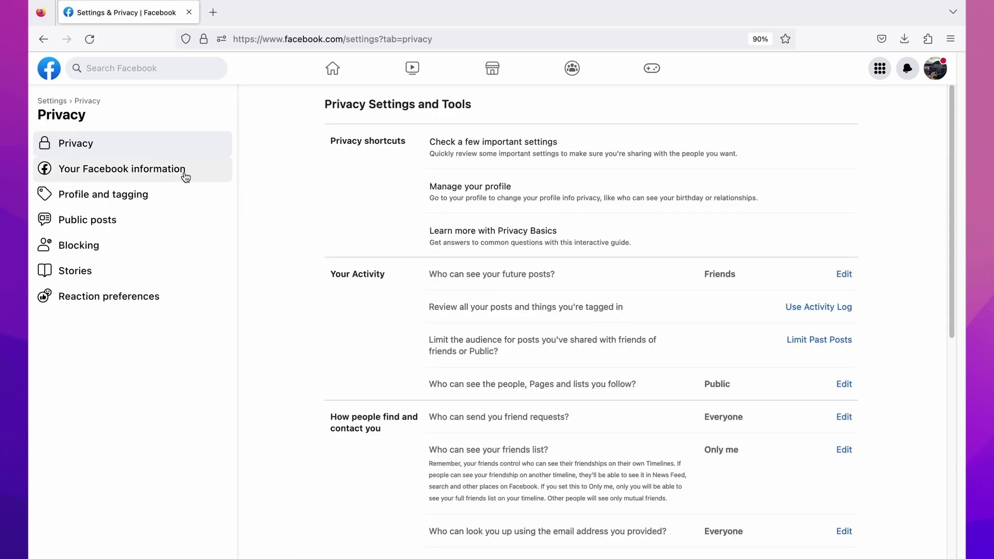
pyautogui.click(185, 176)
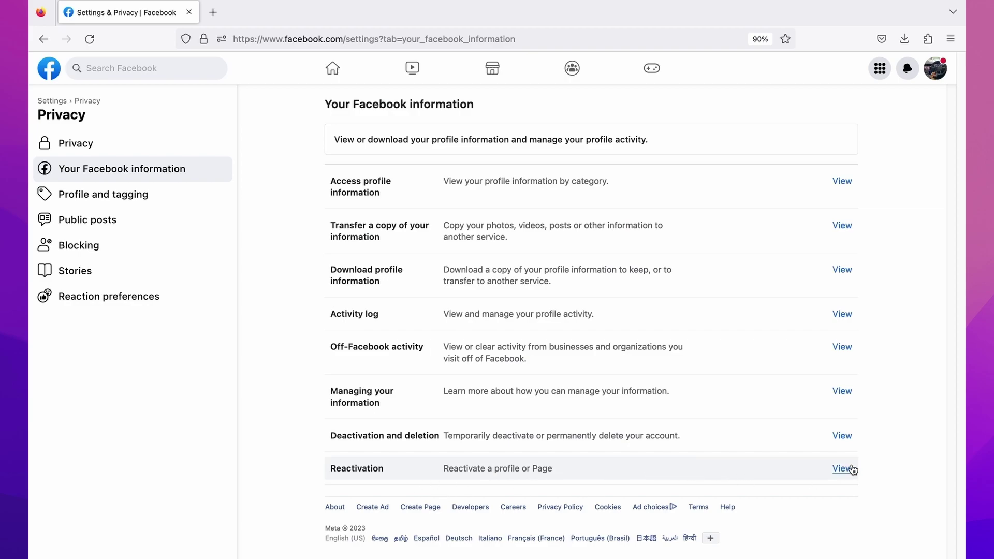
# Reactivate the deactivated New Mart Page from the Reactivation list
pyautogui.click(842, 468)
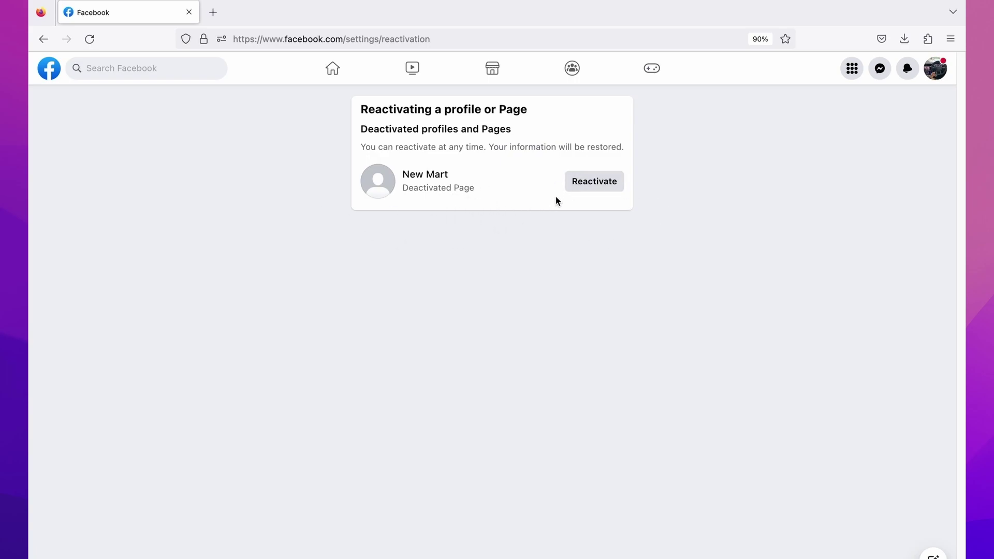
pyautogui.click(602, 187)
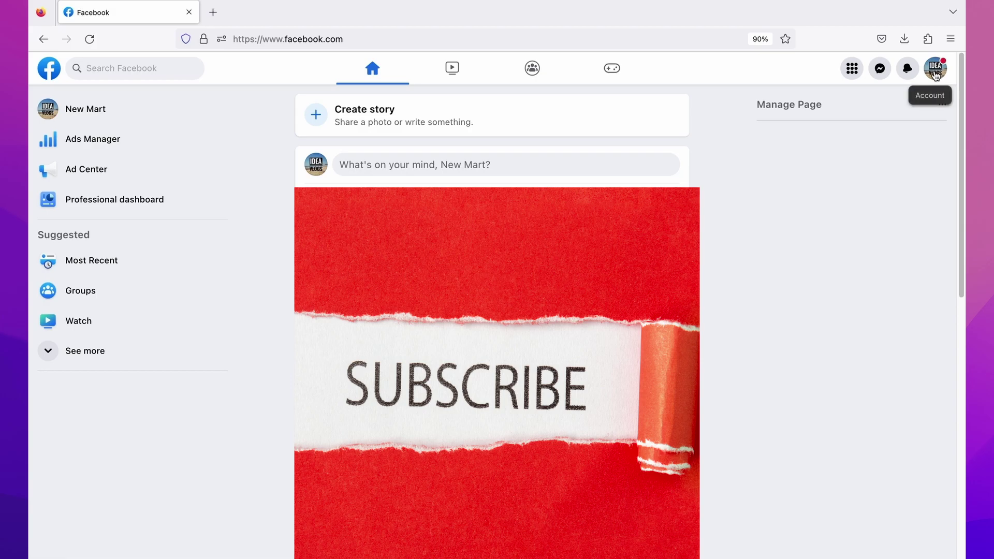
pyautogui.scroll(-2, 492, 132)
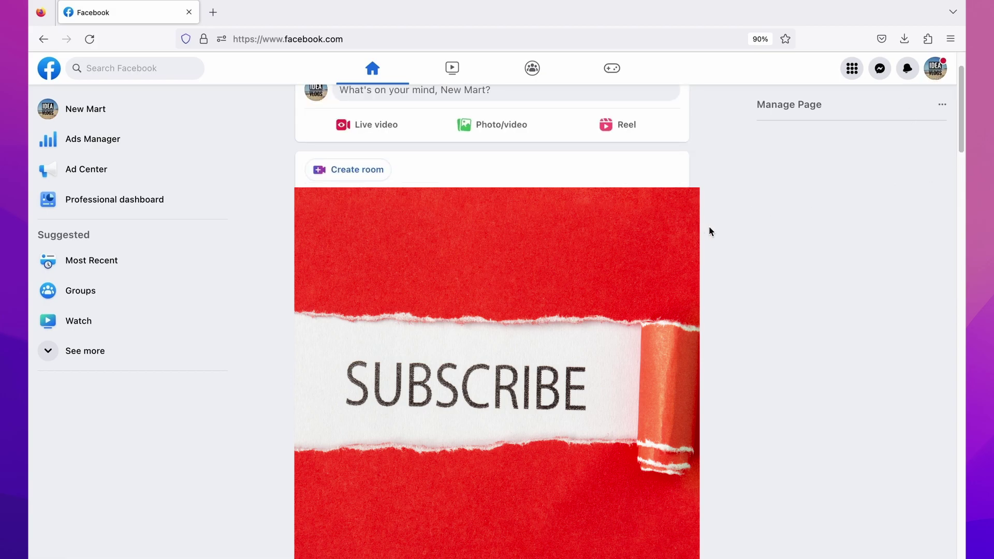